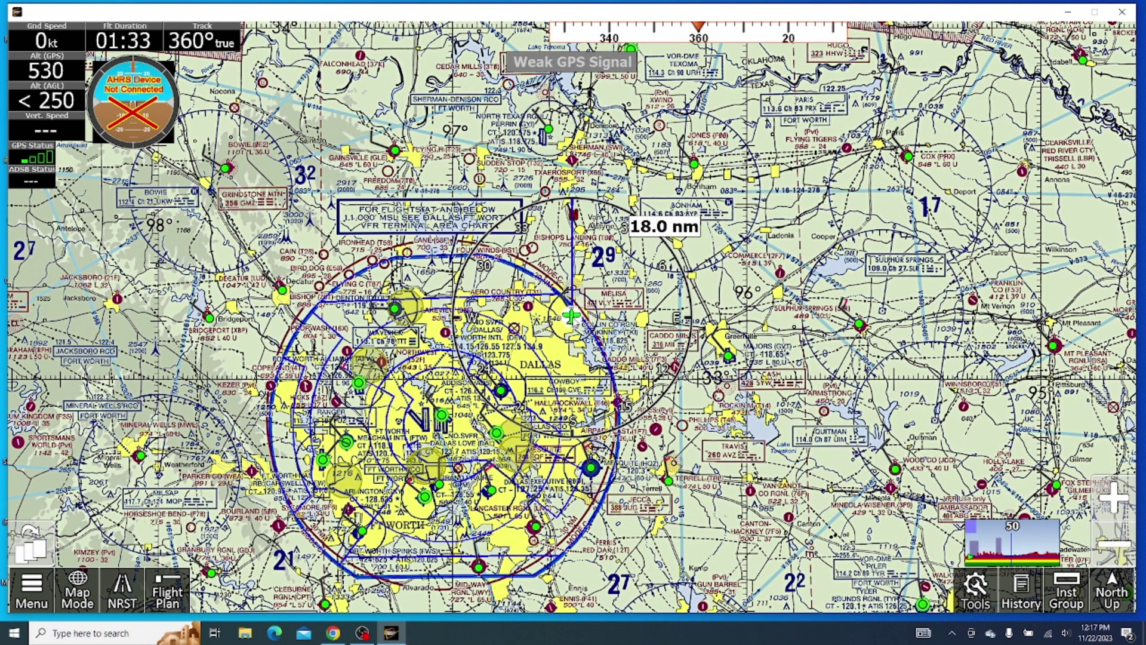
Step: Check the available Wi-Fi networks, then dismiss the list and the McKinney NTL airport info panel
{"action": "left_click", "coordinate": [1048, 631]}
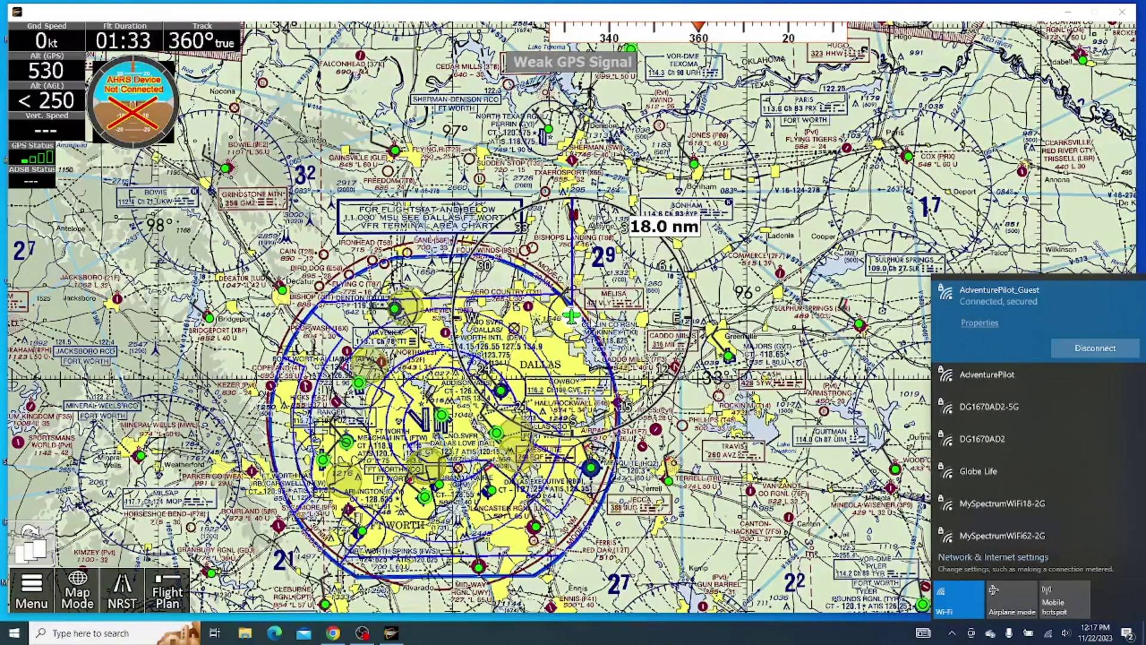
{"action": "left_click", "coordinate": [590, 318]}
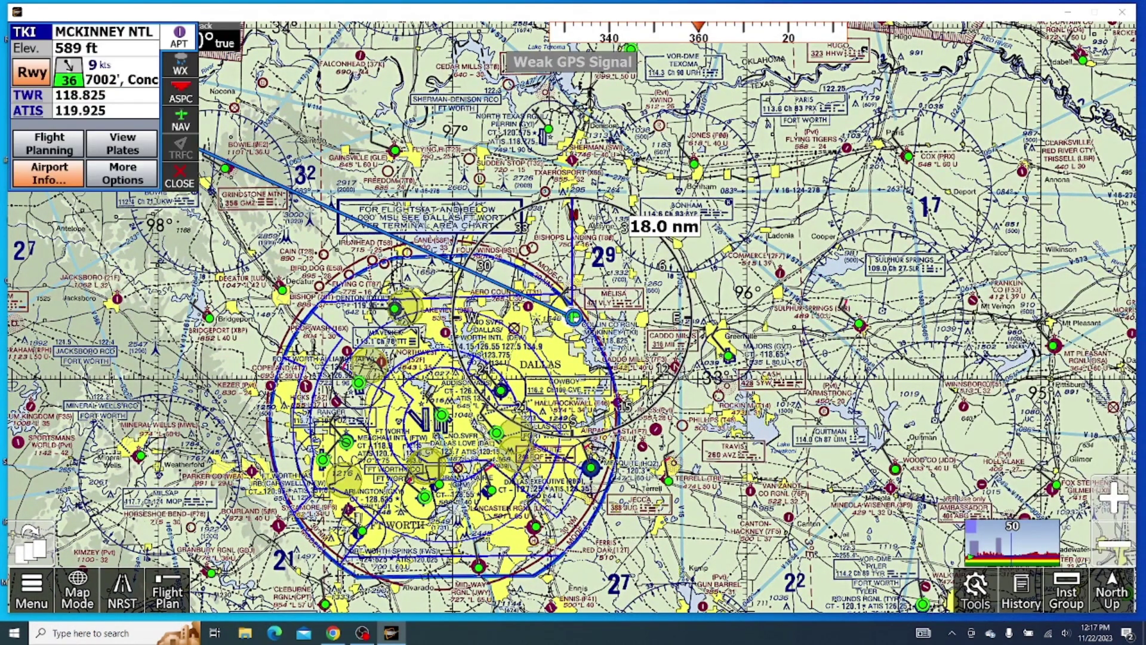
{"action": "left_click", "coordinate": [185, 184]}
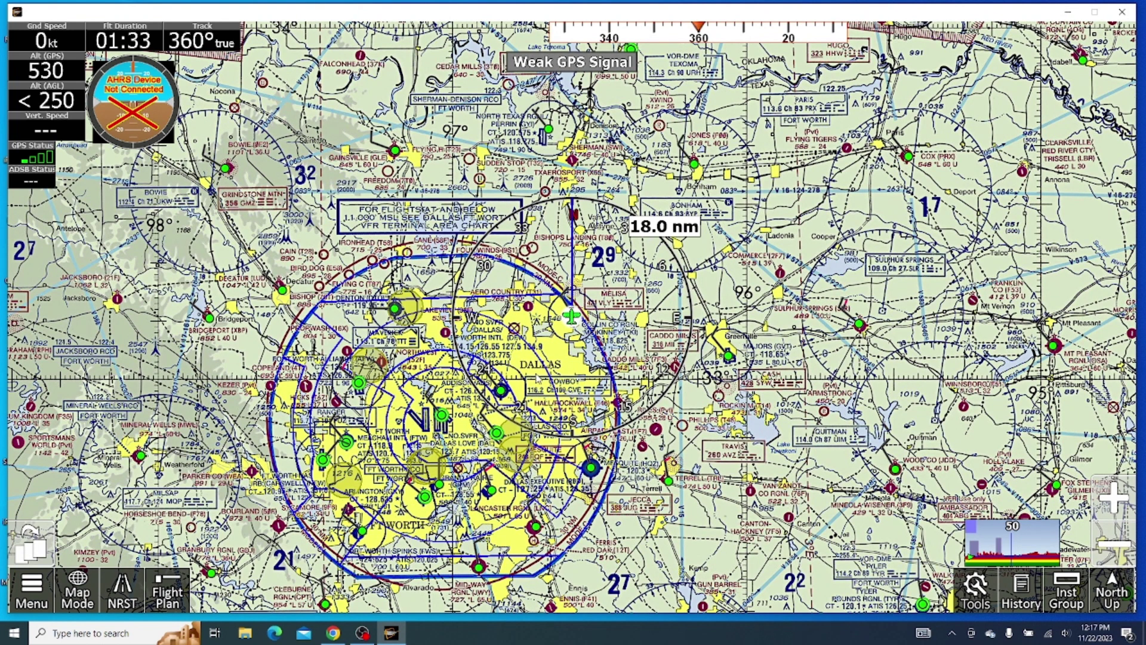
Step: Go to Main Menu > About > My Account to bring up the Login or Register prompt
{"action": "left_click", "coordinate": [32, 594]}
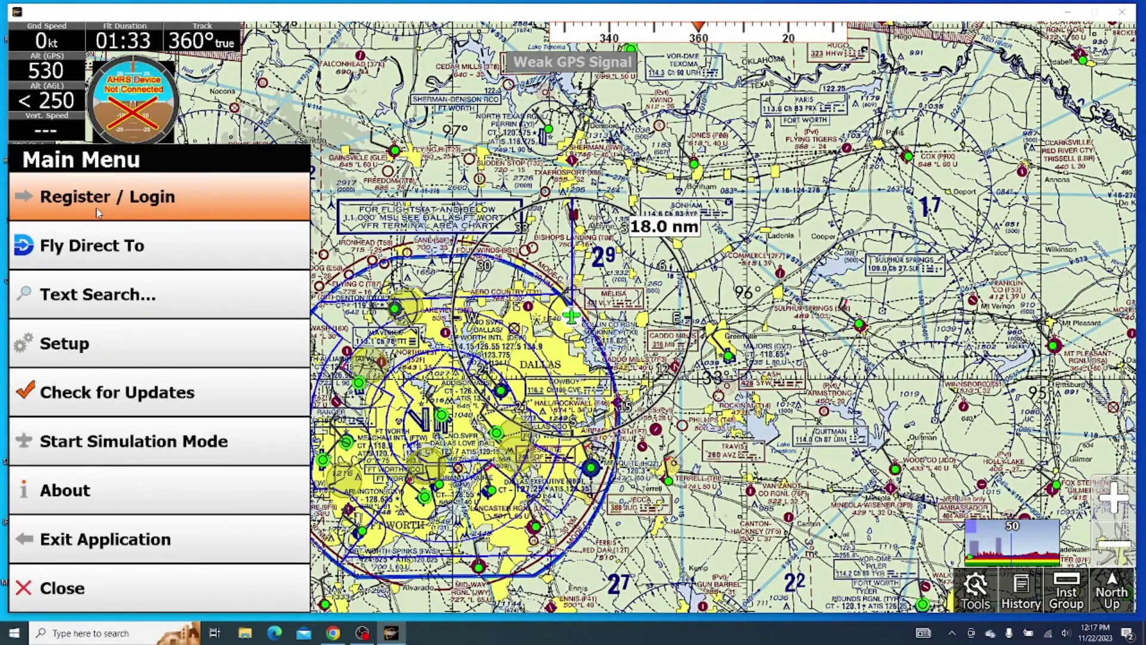
{"action": "left_click", "coordinate": [132, 489]}
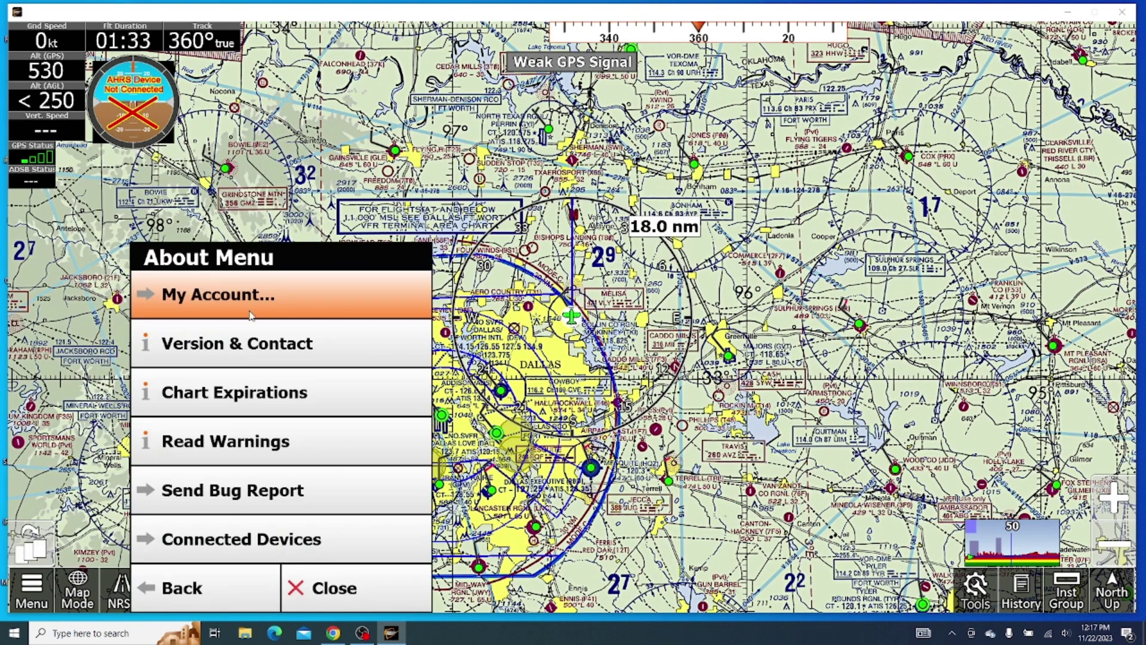
{"action": "key", "text": "Escape"}
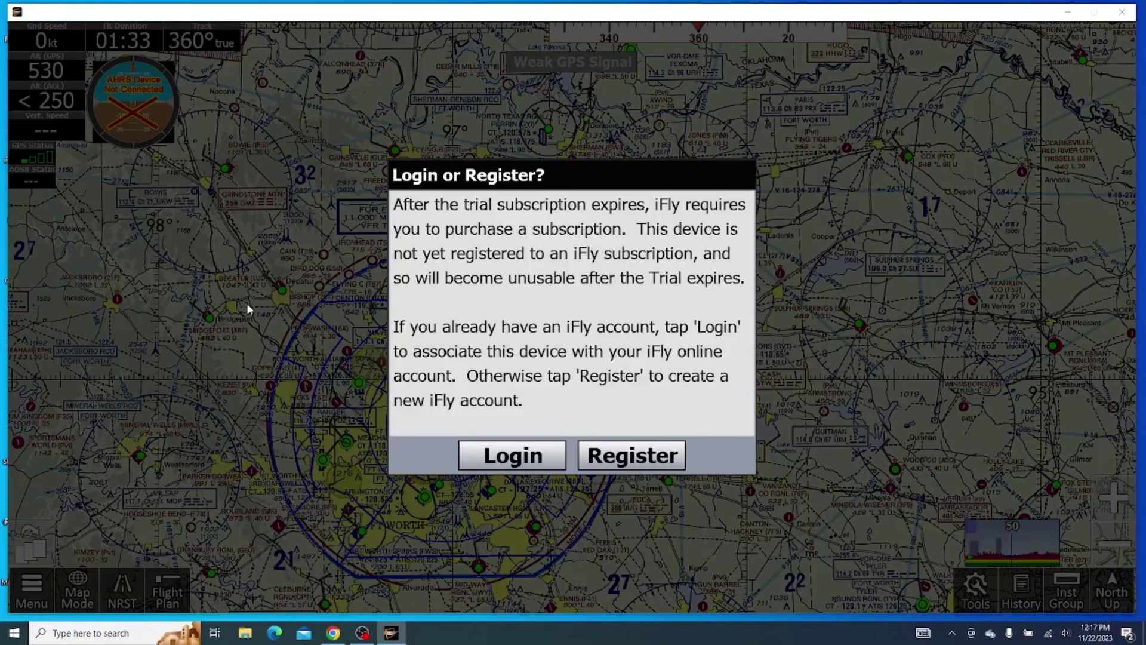
Step: Choose Login and enter the account e-mail address and password, retyping the mistyped password
{"action": "left_click", "coordinate": [493, 463]}
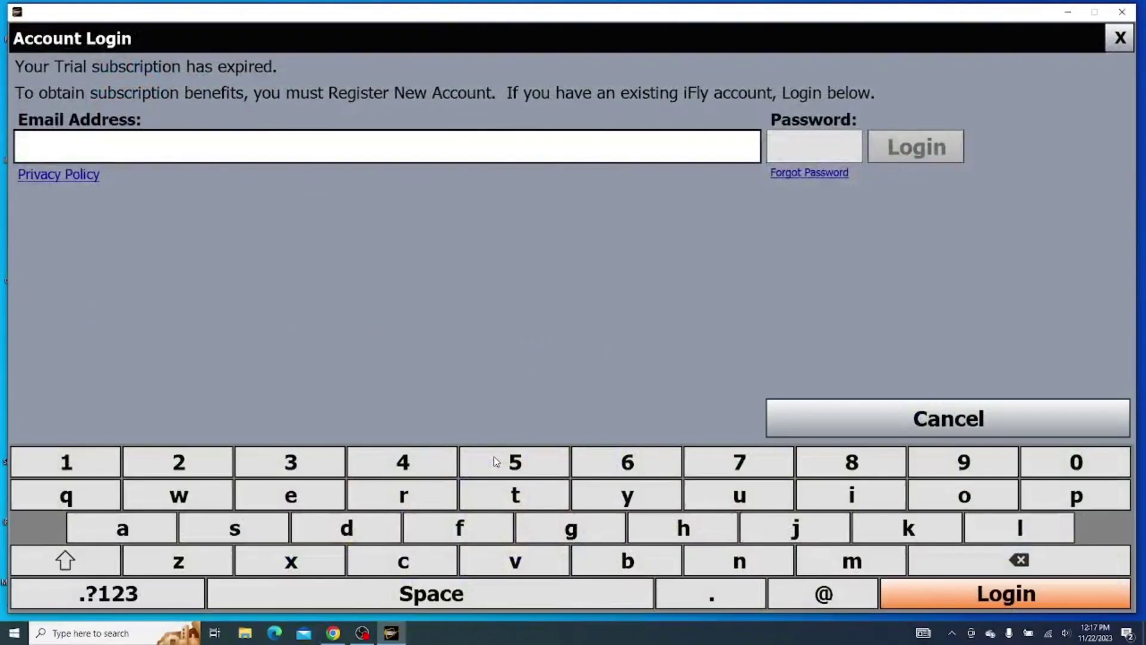
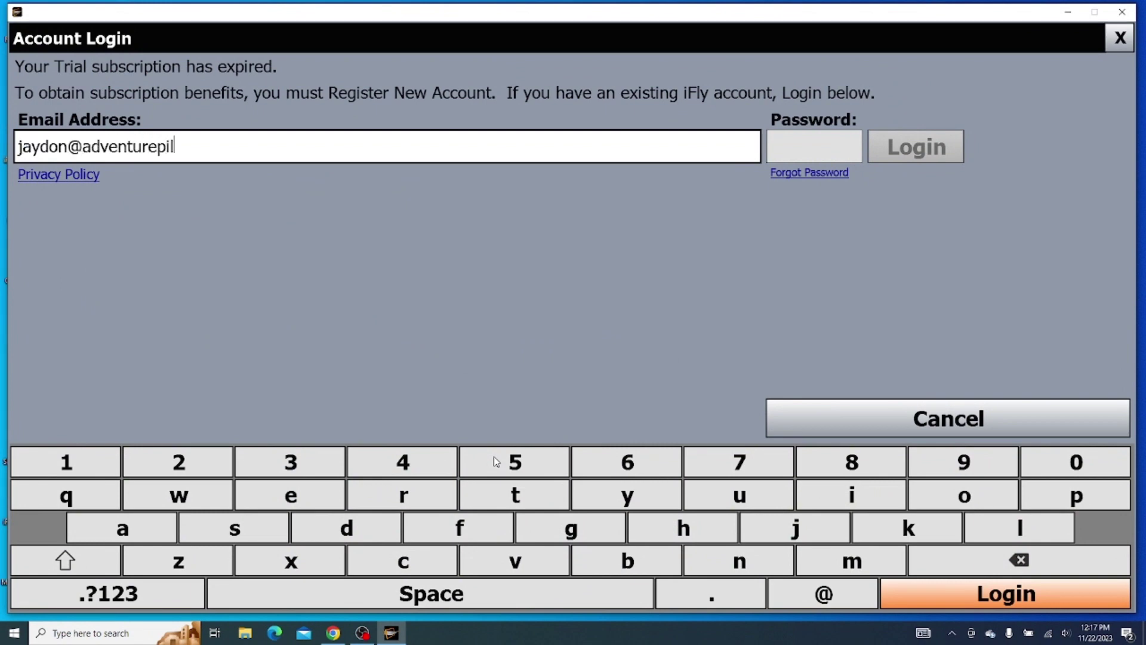
{"action": "key", "text": "Tab"}
{"action": "type", "text": "**"}
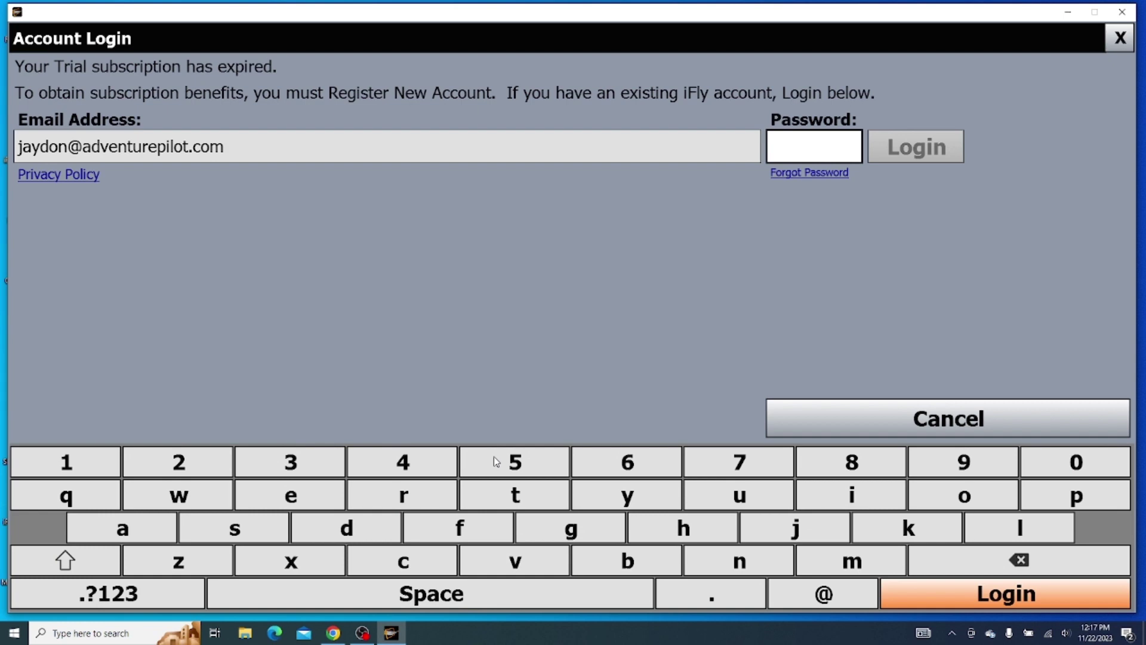
{"action": "type", "text": "****"}
{"action": "key", "text": "BackSpace"}
{"action": "key", "text": "BackSpace"}
{"action": "key", "text": "BackSpace"}
{"action": "key", "text": "BackSpace"}
{"action": "key", "text": "BackSpace"}
{"action": "key", "text": "BackSpace"}
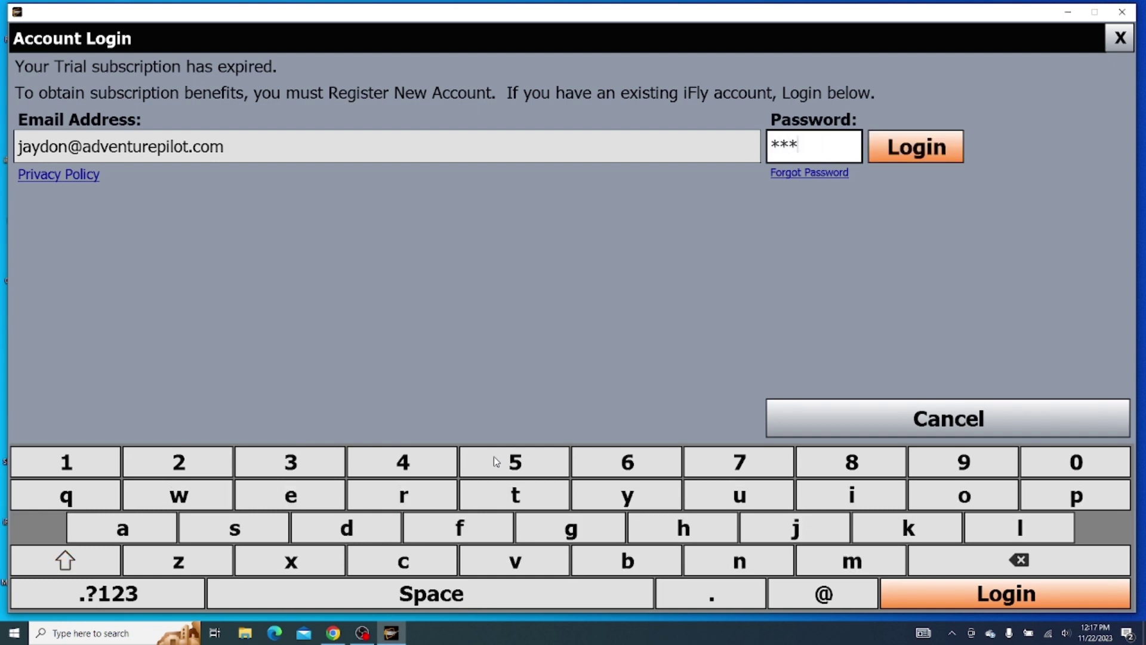
{"action": "type", "text": "*****"}
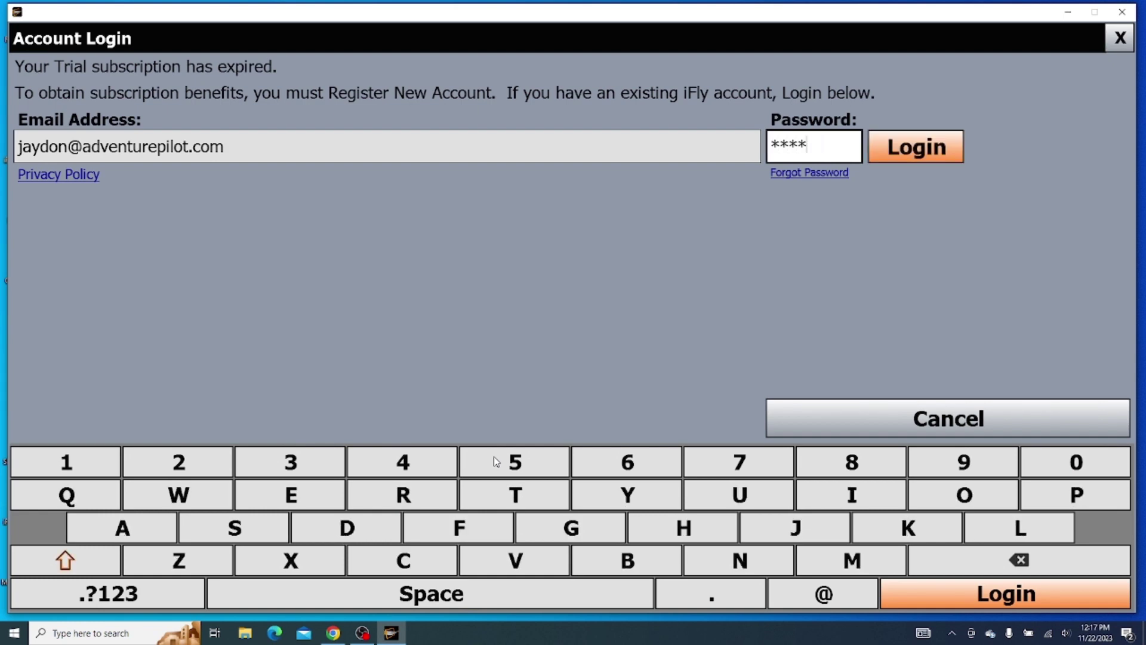
{"action": "type", "text": "*********"}
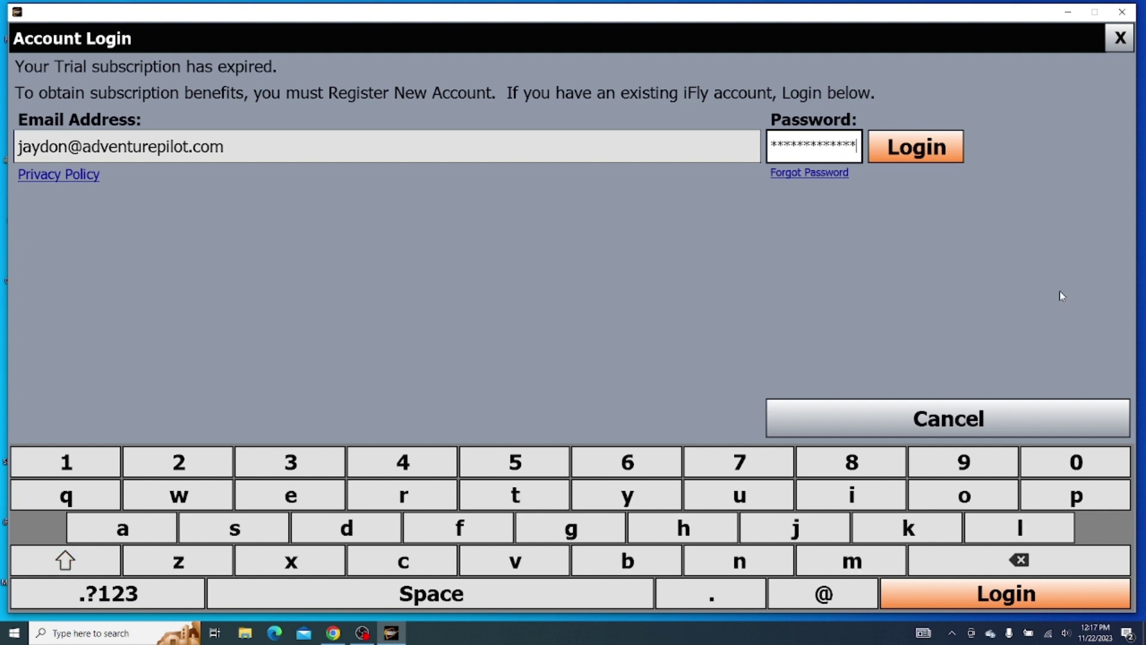
{"action": "left_click", "coordinate": [928, 154]}
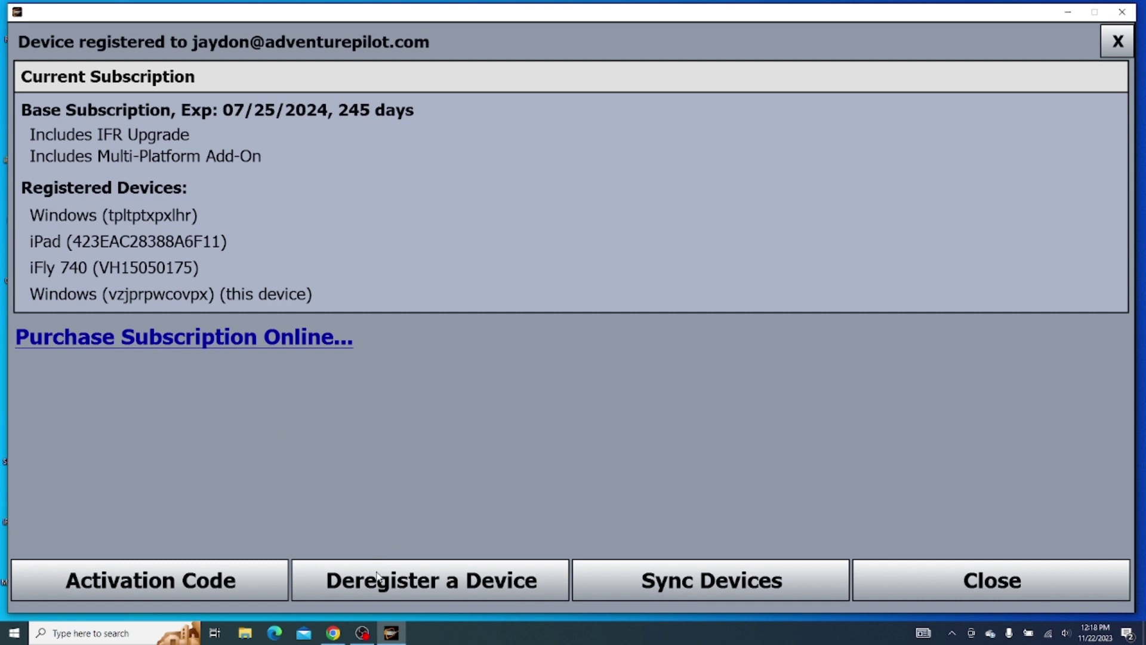
Step: Deregister the other Windows device and acknowledge the successful deregistration
{"action": "left_click", "coordinate": [377, 590]}
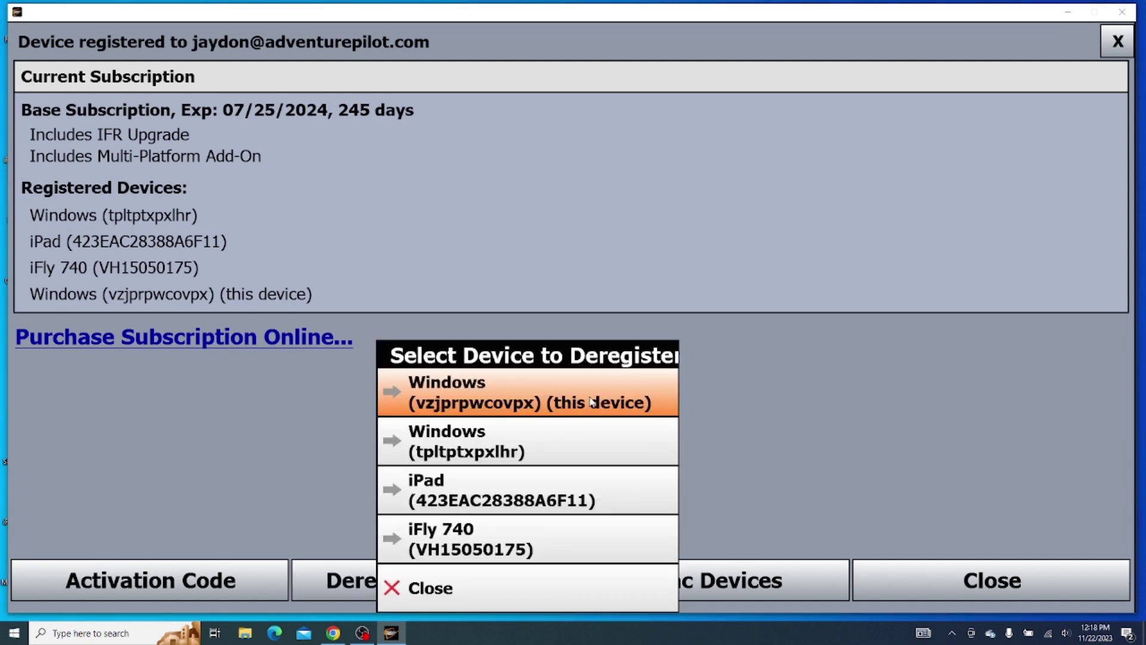
{"action": "left_click", "coordinate": [516, 447]}
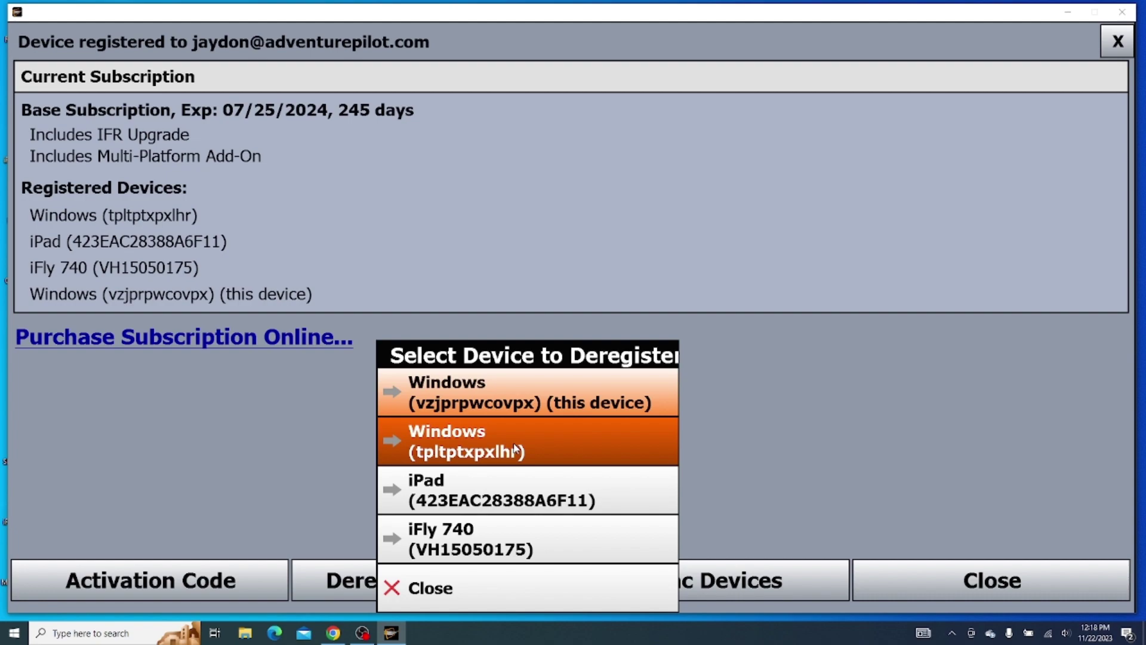
{"action": "left_click", "coordinate": [579, 411]}
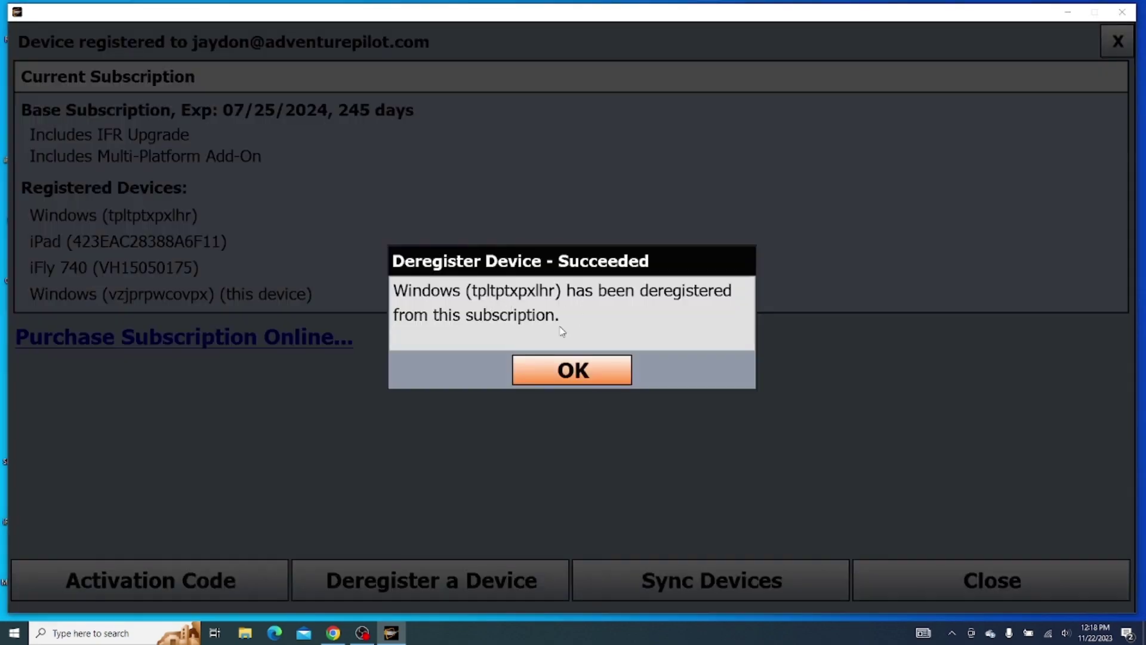
{"action": "left_click", "coordinate": [564, 362]}
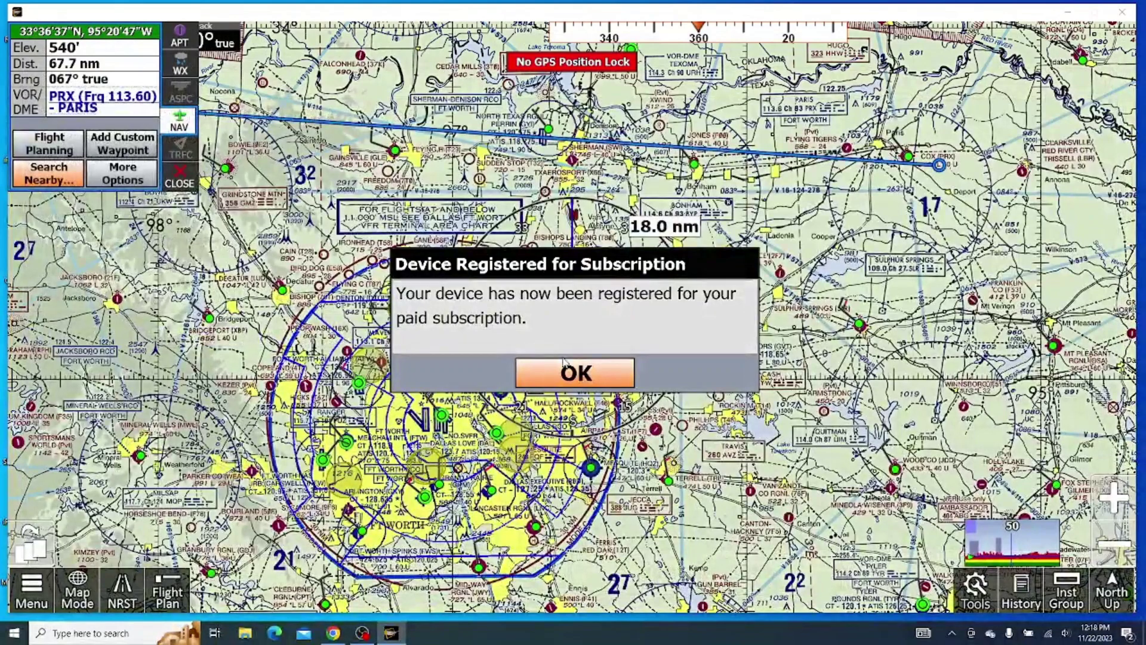
Step: Acknowledge the Device Registered for Subscription notice and open Activation Code entry
{"action": "left_click", "coordinate": [564, 362]}
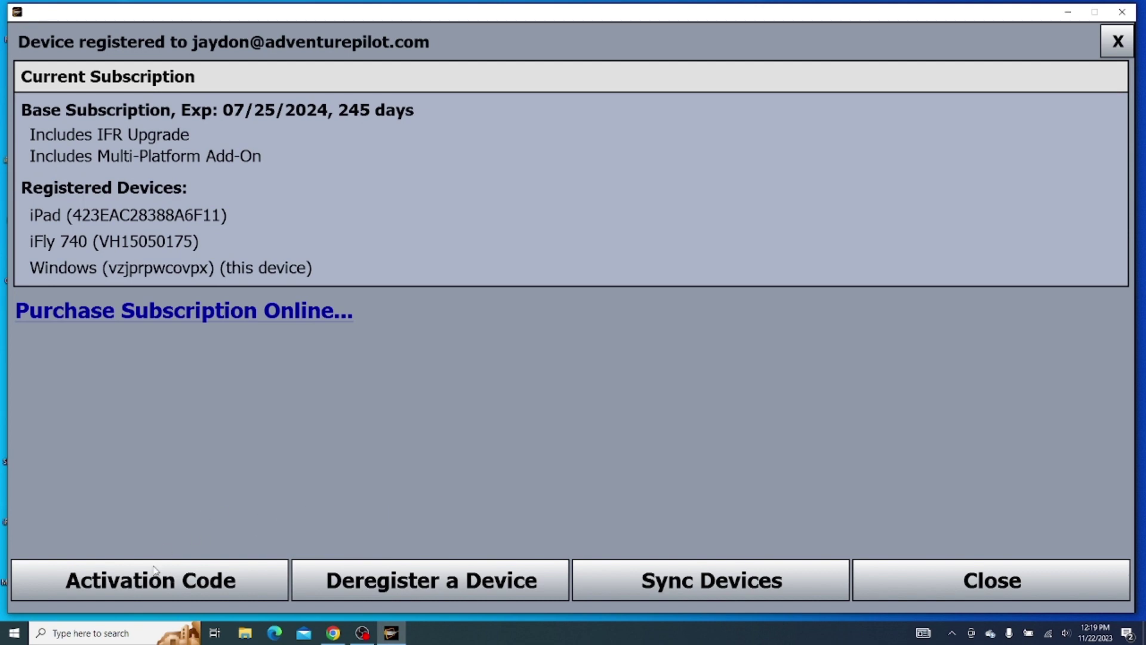
{"action": "left_click", "coordinate": [118, 592]}
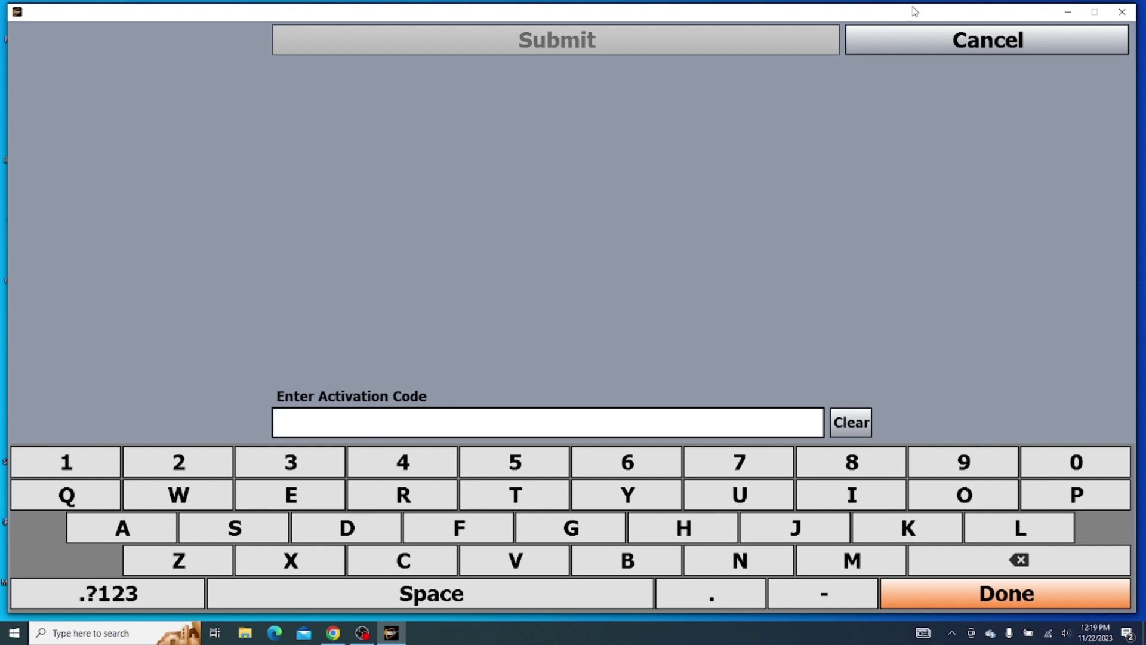
Step: Cancel activation code entry and close the subscription screen, registration notice and waypoint panel
{"action": "left_click", "coordinate": [891, 42]}
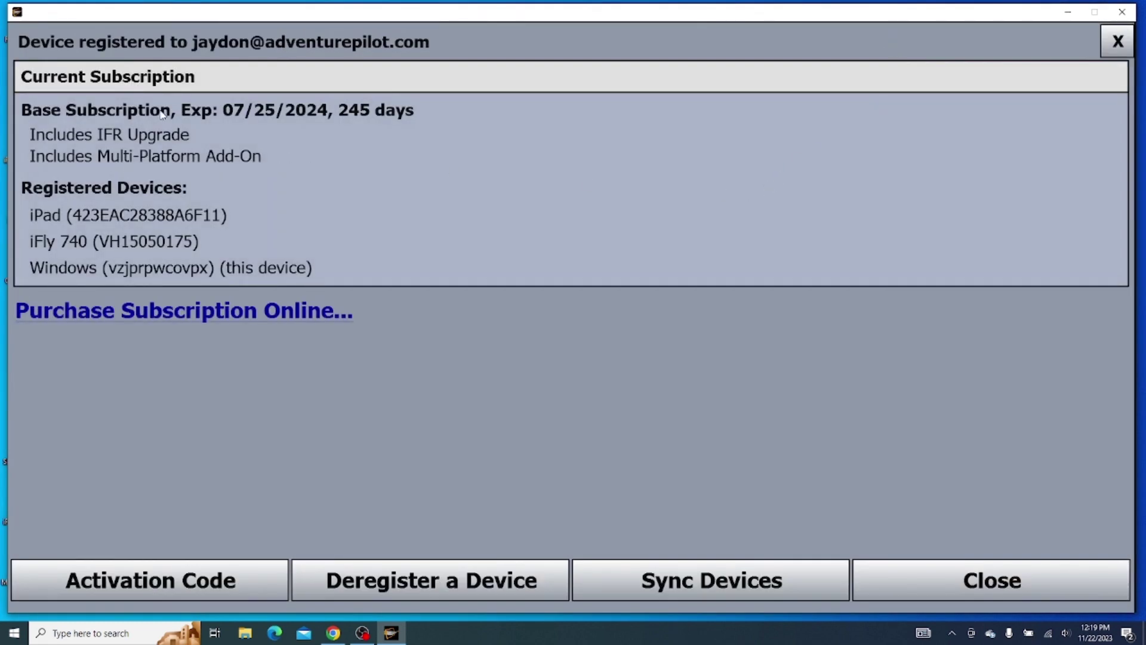
{"action": "left_click", "coordinate": [908, 568]}
{"action": "left_click", "coordinate": [558, 382]}
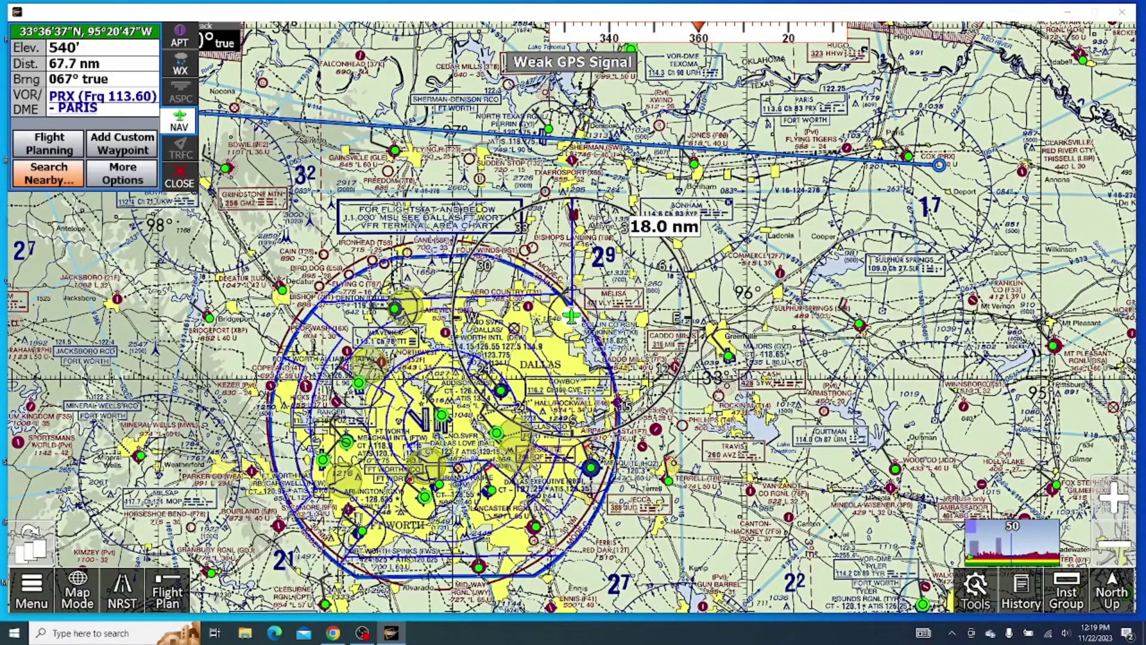
{"action": "left_click", "coordinate": [190, 188]}
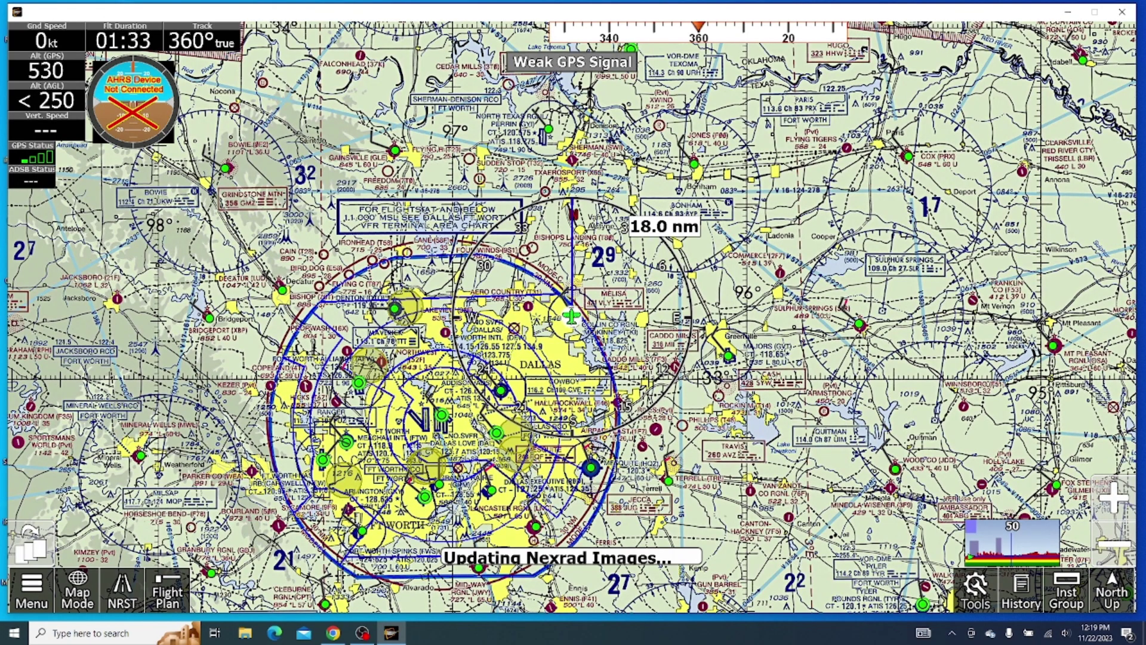
Step: Switch to Chrome showing the iflyefb.com Account page with subscriptions expired 7/8/2023
{"action": "left_click", "coordinate": [332, 634]}
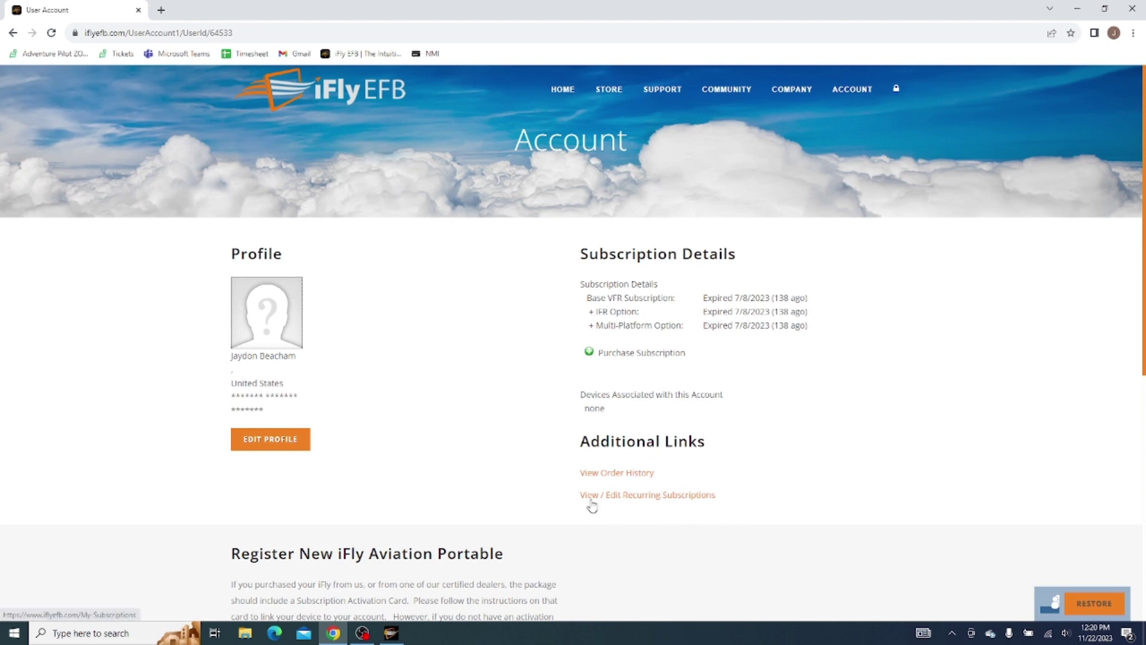
Step: Open View / Edit Recurring Subscriptions under Additional Links on iflyefb.com
{"action": "left_click", "coordinate": [665, 500]}
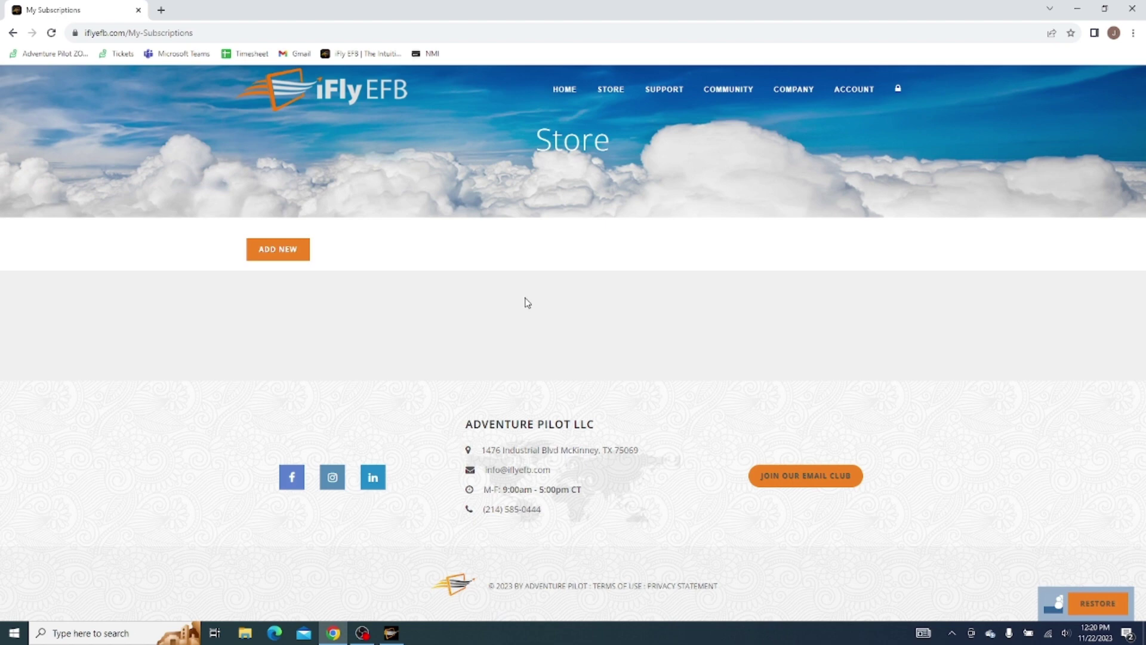
Step: Bring iFly EFB back to the front from the taskbar
{"action": "left_click", "coordinate": [393, 633]}
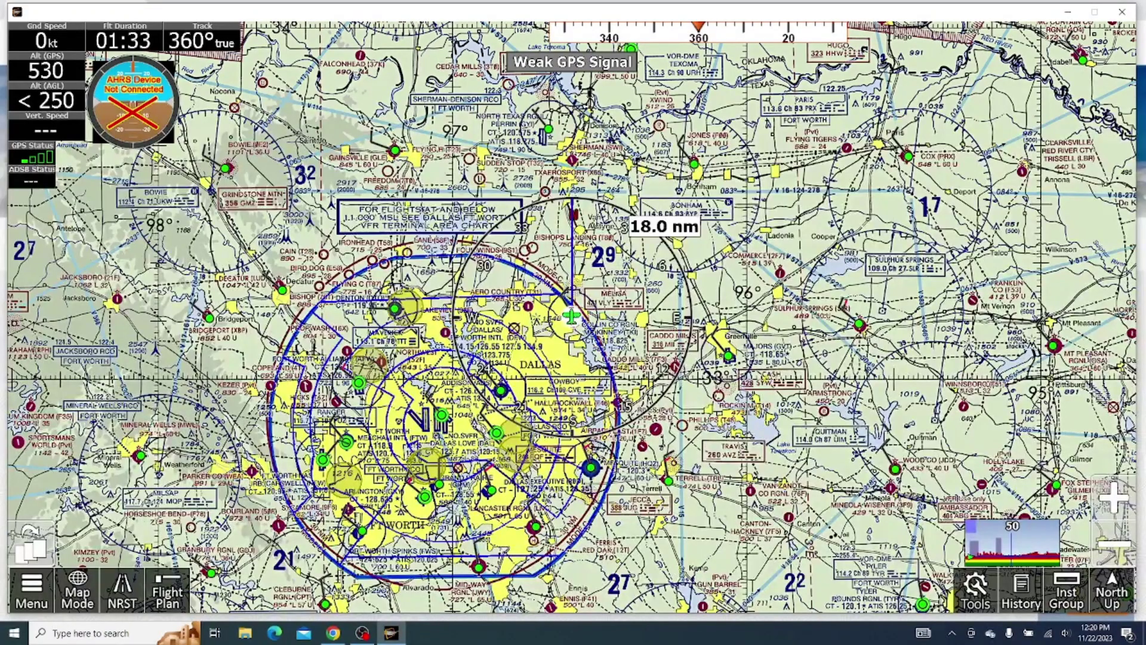